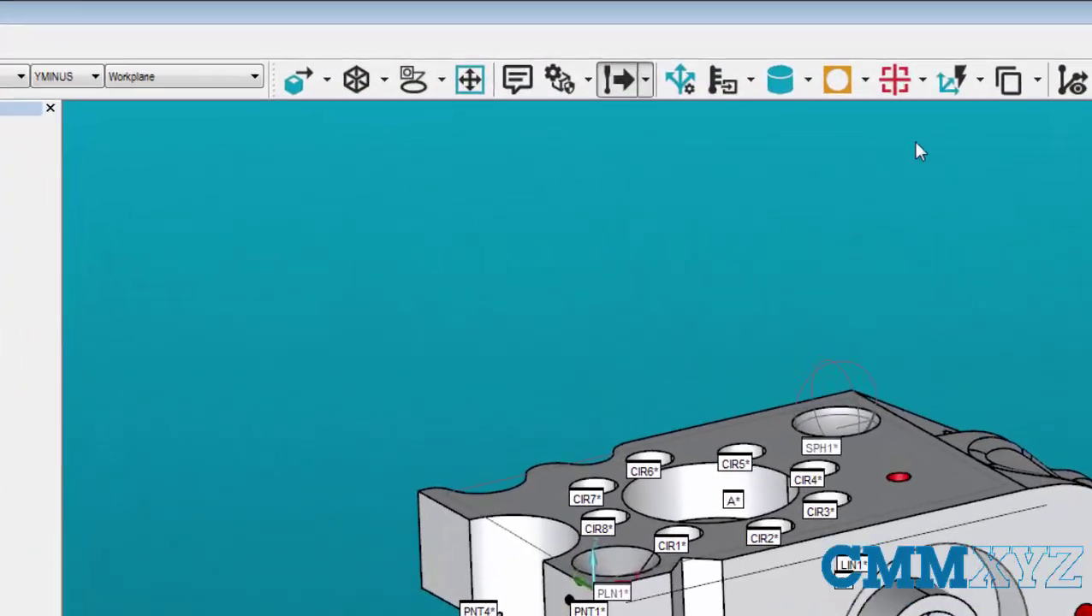
- Open the ClearanceCube Definition dialog from its toolbar button
{"action": "left_click", "coordinate": [558, 89]}
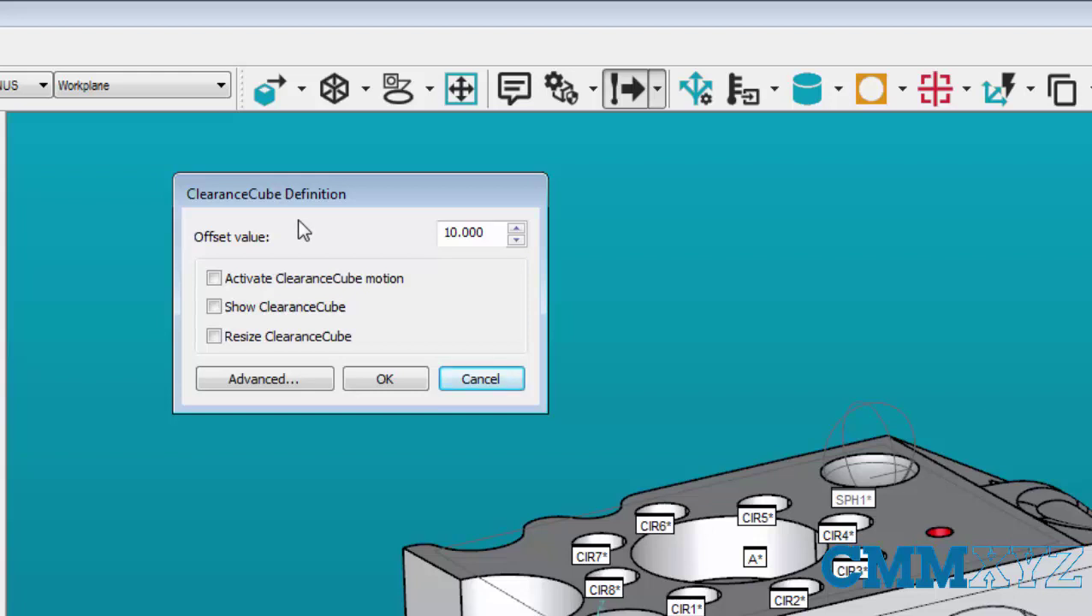
{"action": "left_click_drag", "start_coordinate": [494, 230], "coordinate": [409, 236]}
{"action": "left_click", "coordinate": [496, 233]}
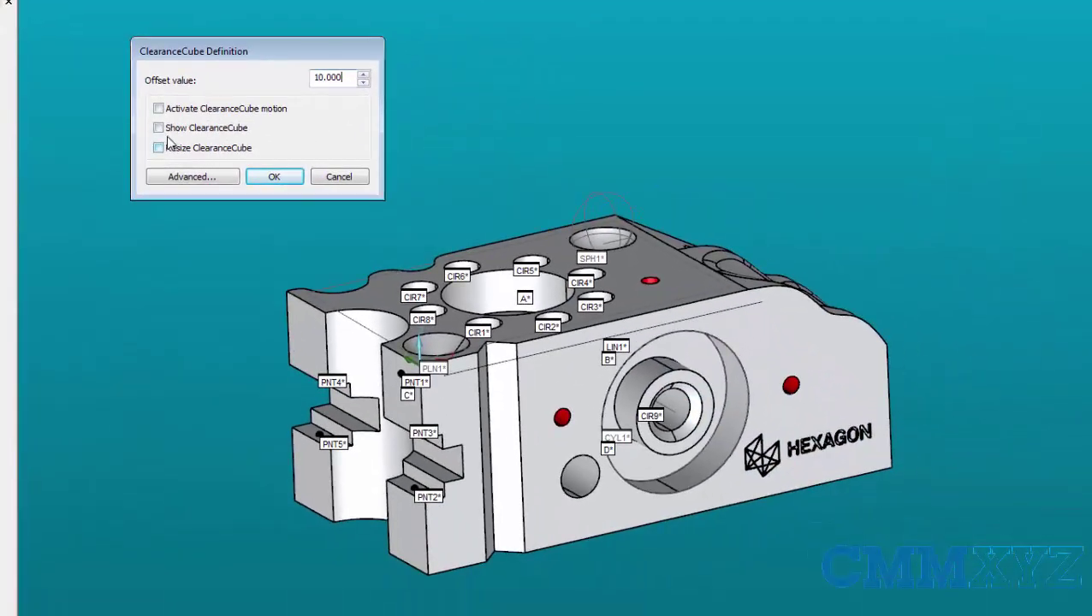
{"action": "left_click", "coordinate": [195, 248]}
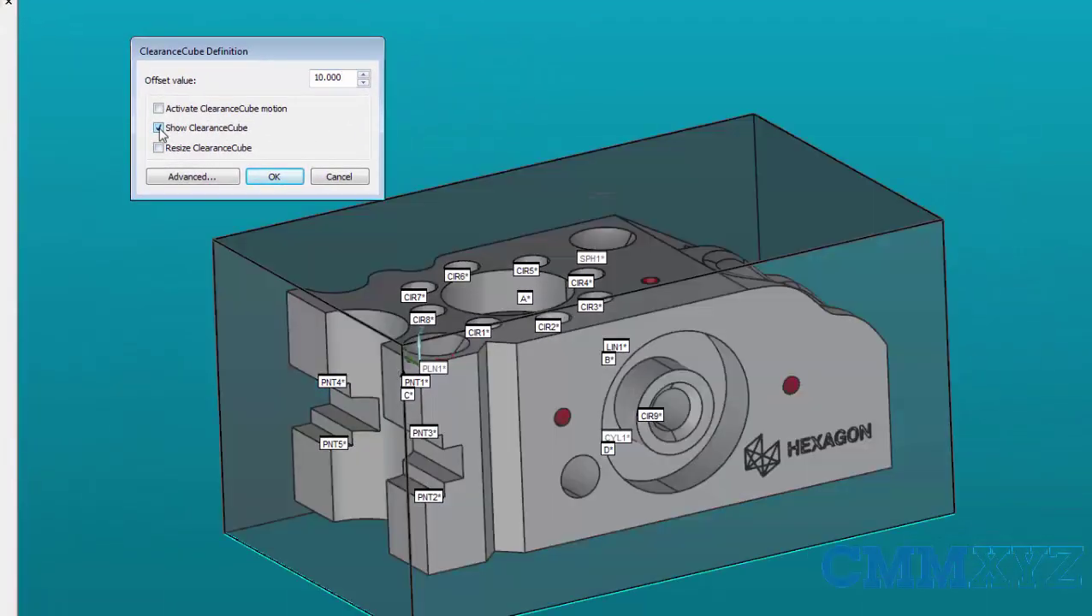
{"action": "left_click", "coordinate": [160, 128]}
{"action": "left_click", "coordinate": [159, 130]}
{"action": "left_click_drag", "start_coordinate": [235, 305], "coordinate": [162, 328]}
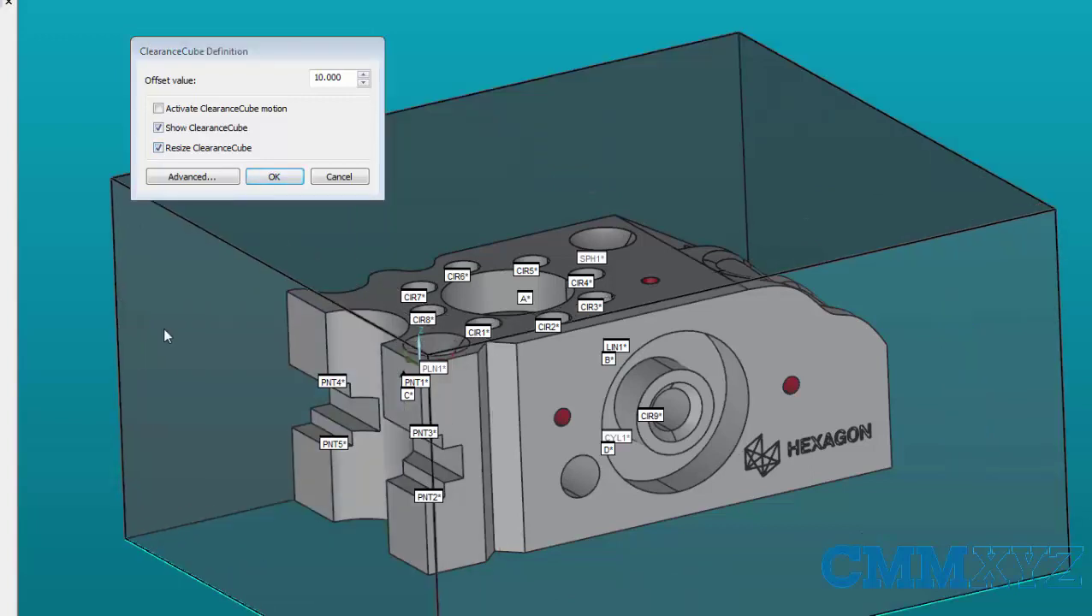
{"action": "left_click_drag", "start_coordinate": [480, 238], "coordinate": [597, 220]}
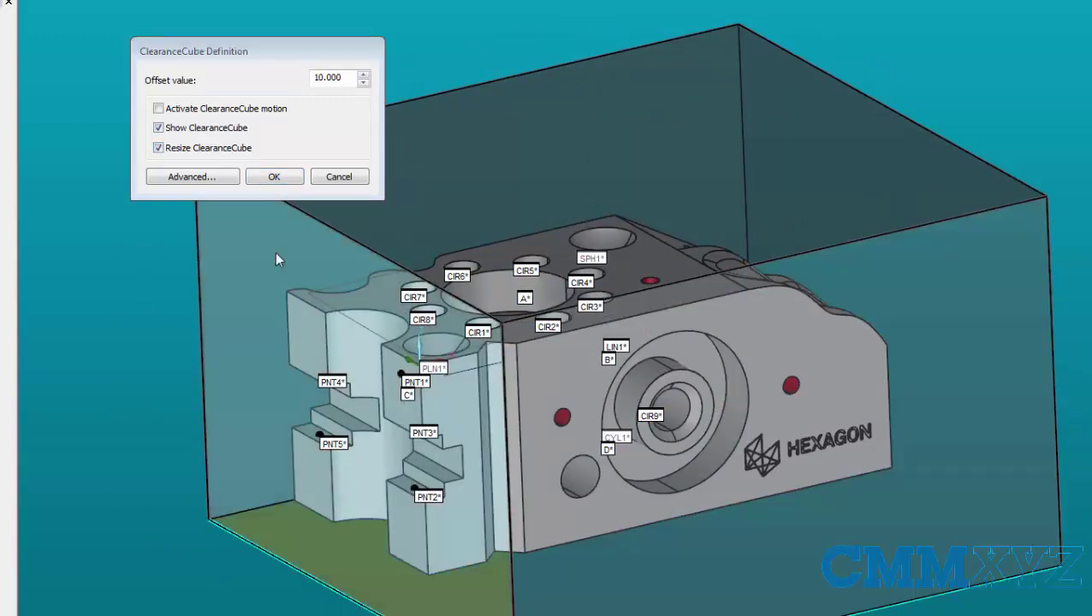
{"action": "left_click", "coordinate": [158, 108]}
{"action": "left_click", "coordinate": [158, 109]}
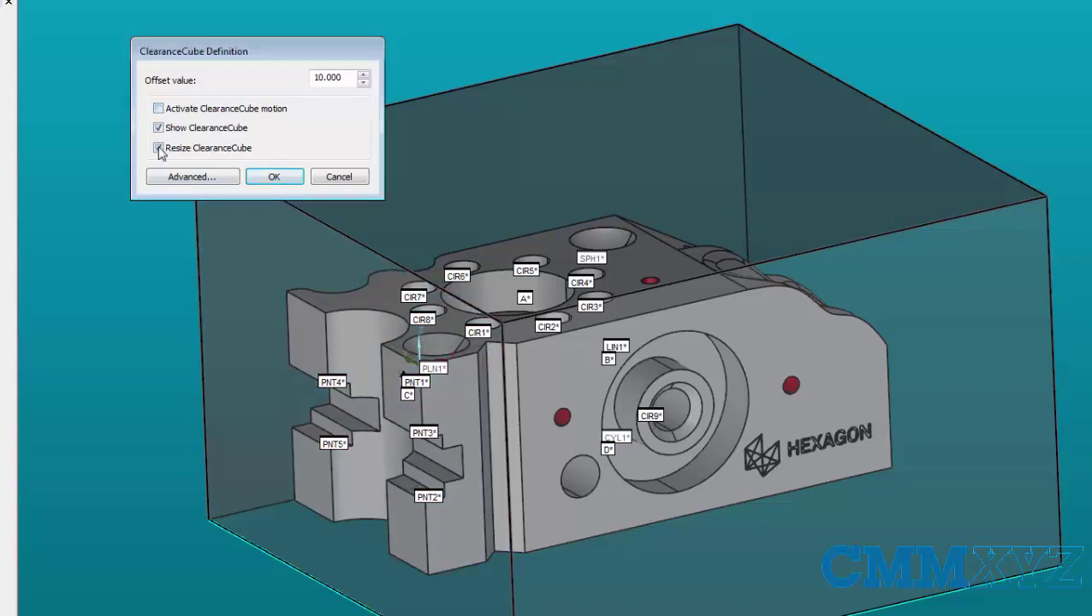
{"action": "left_click", "coordinate": [158, 148]}
{"action": "left_click", "coordinate": [159, 127]}
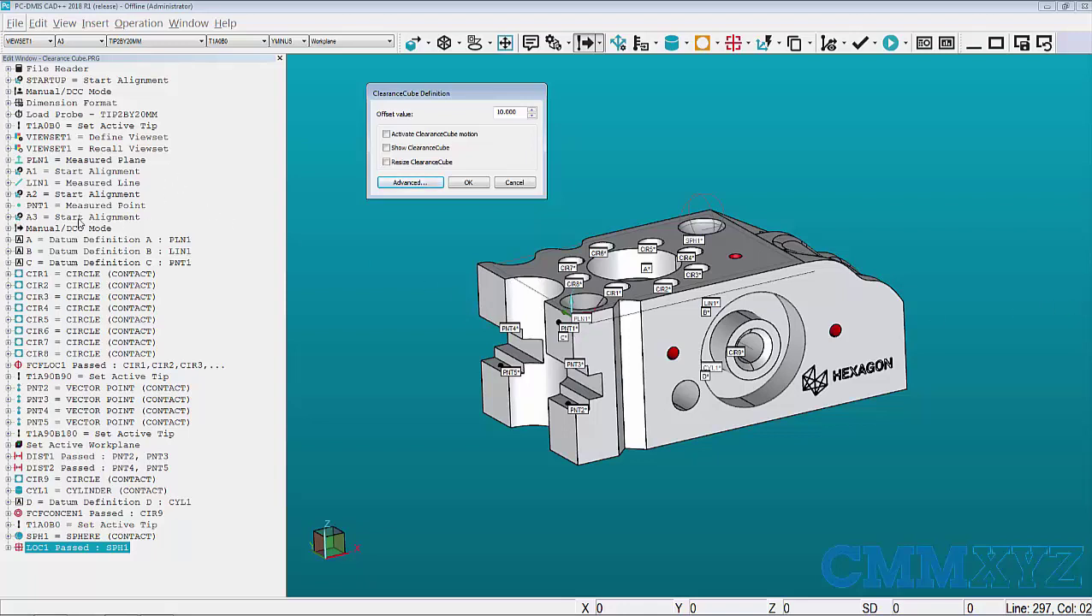
{"action": "left_click", "coordinate": [8, 228]}
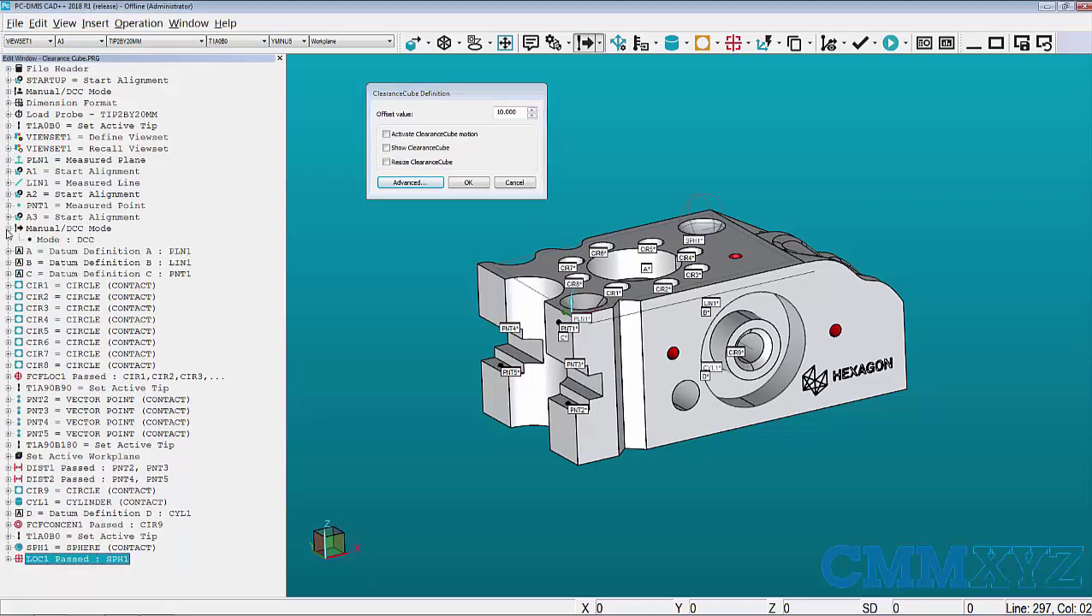
{"action": "left_click", "coordinate": [82, 240]}
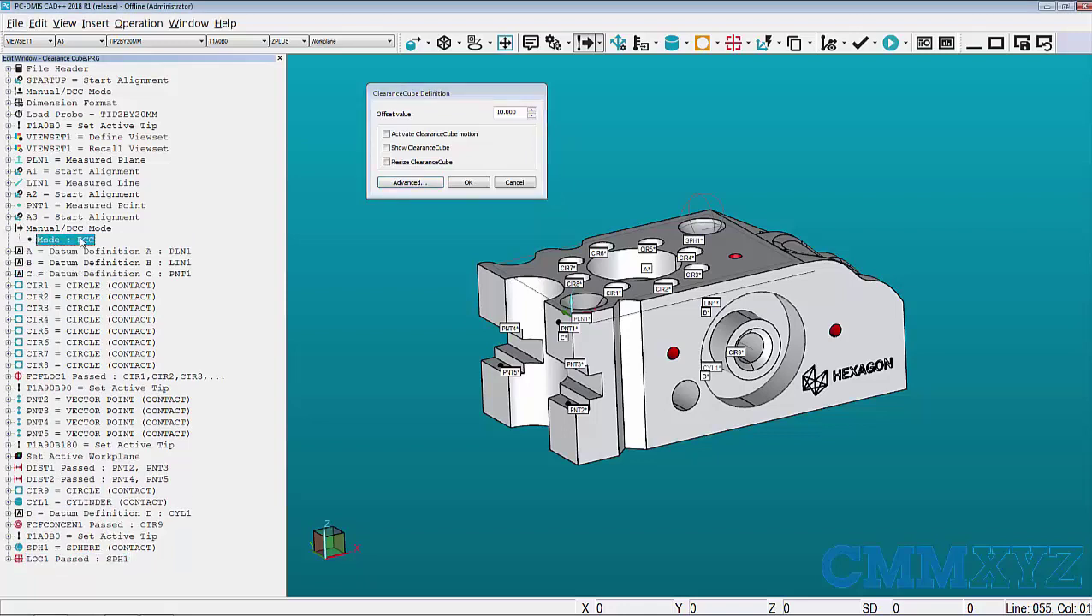
{"action": "left_click", "coordinate": [8, 228]}
{"action": "key", "text": "ctrl+End"}
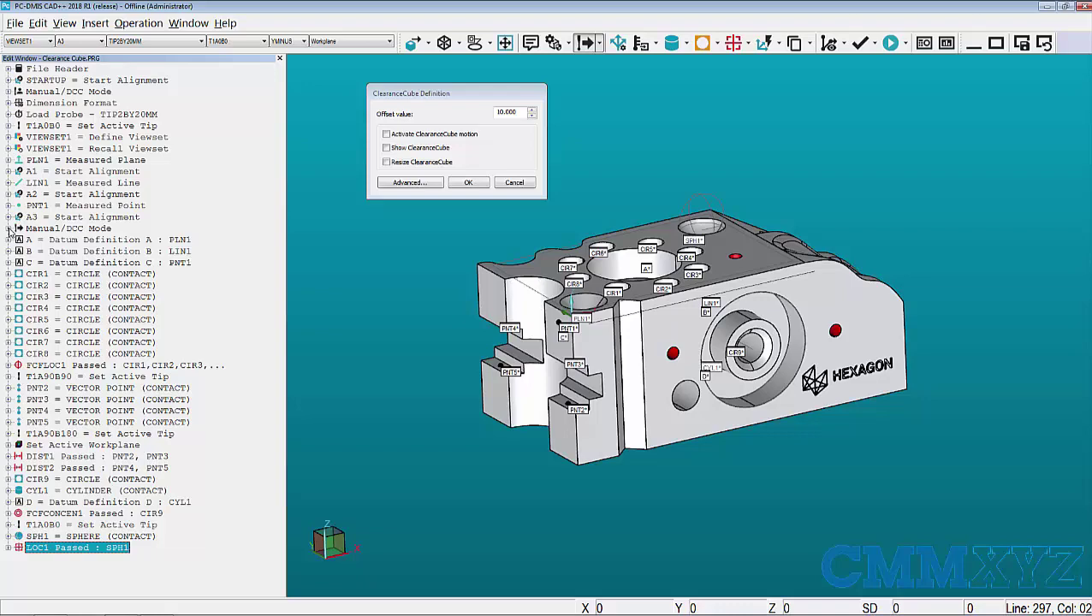
- Expand the ClearanceCube dialog to its advanced Size, Constraints and Status tabs
{"action": "left_click", "coordinate": [410, 183]}
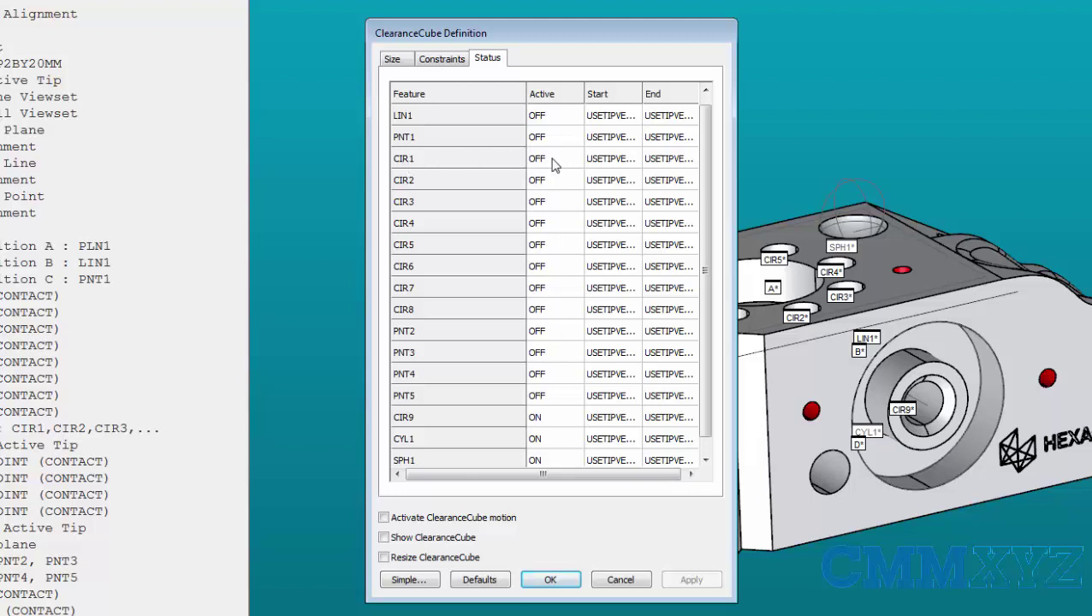
- Set the Active status of features CIR1 through PNT5 to On and apply
{"action": "left_click_drag", "start_coordinate": [551, 162], "coordinate": [552, 391]}
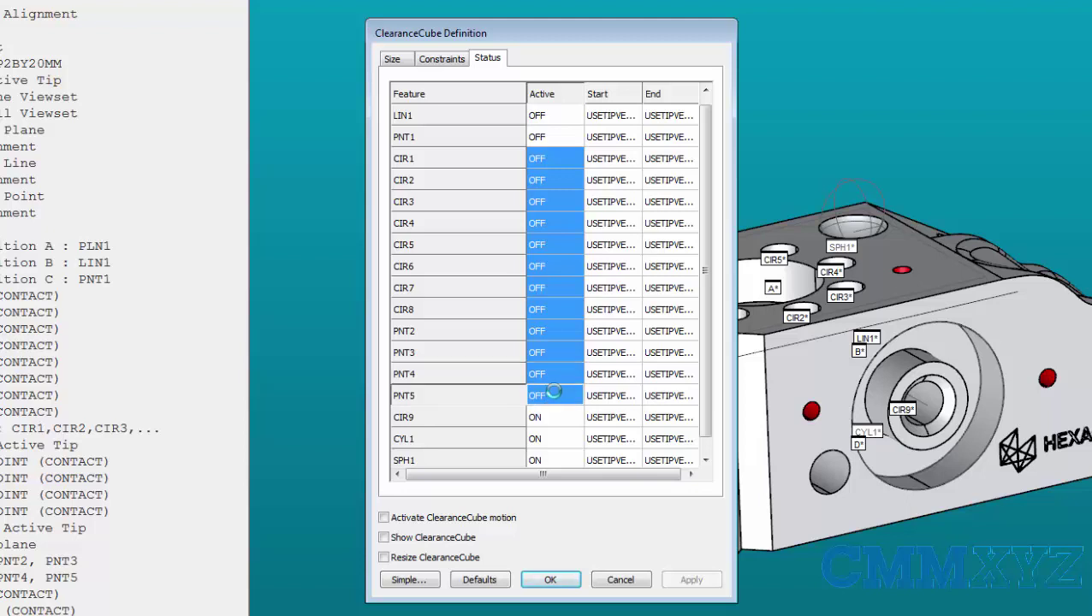
{"action": "right_click", "coordinate": [553, 391]}
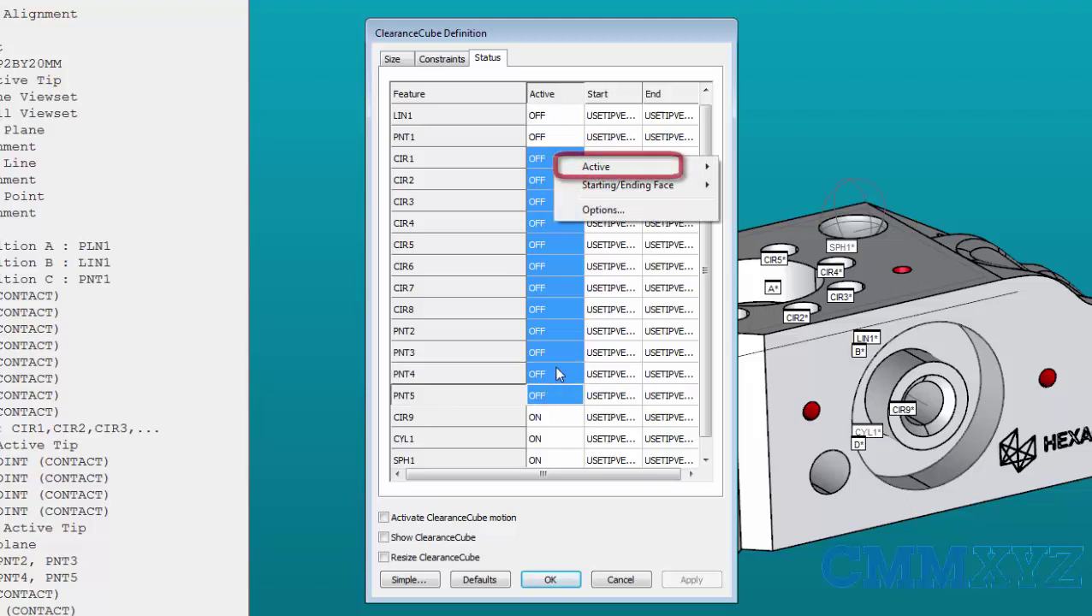
{"action": "mouse_move", "coordinate": [588, 169]}
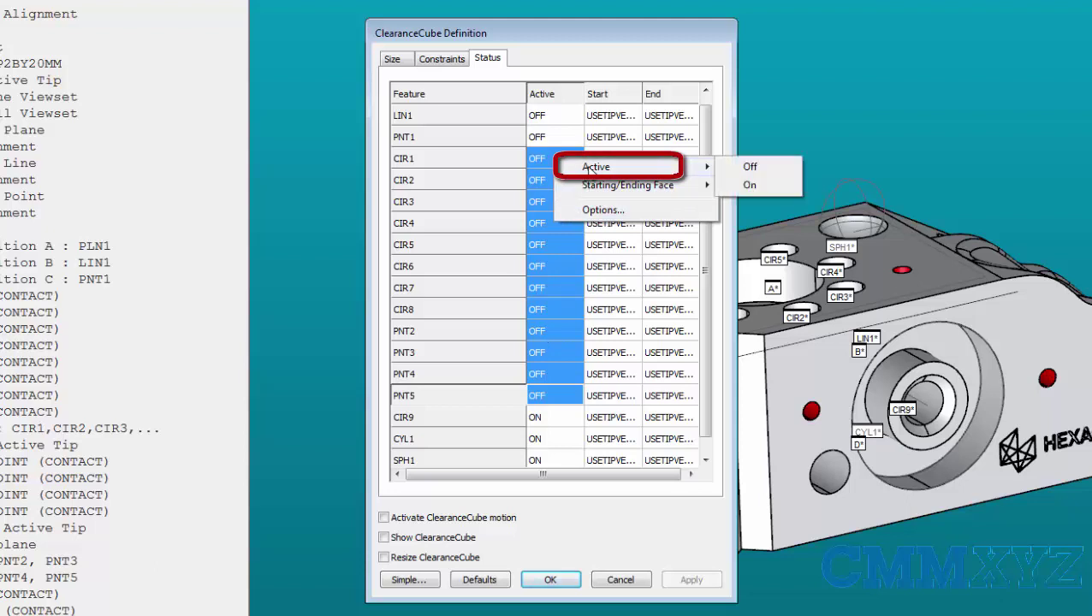
{"action": "left_click", "coordinate": [764, 186]}
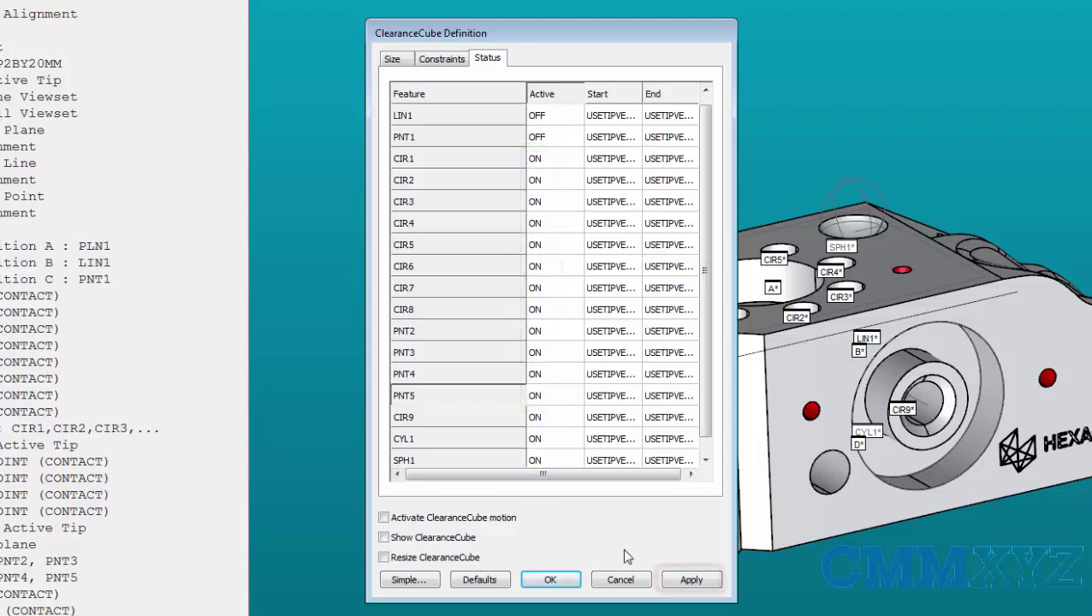
{"action": "left_click", "coordinate": [690, 587]}
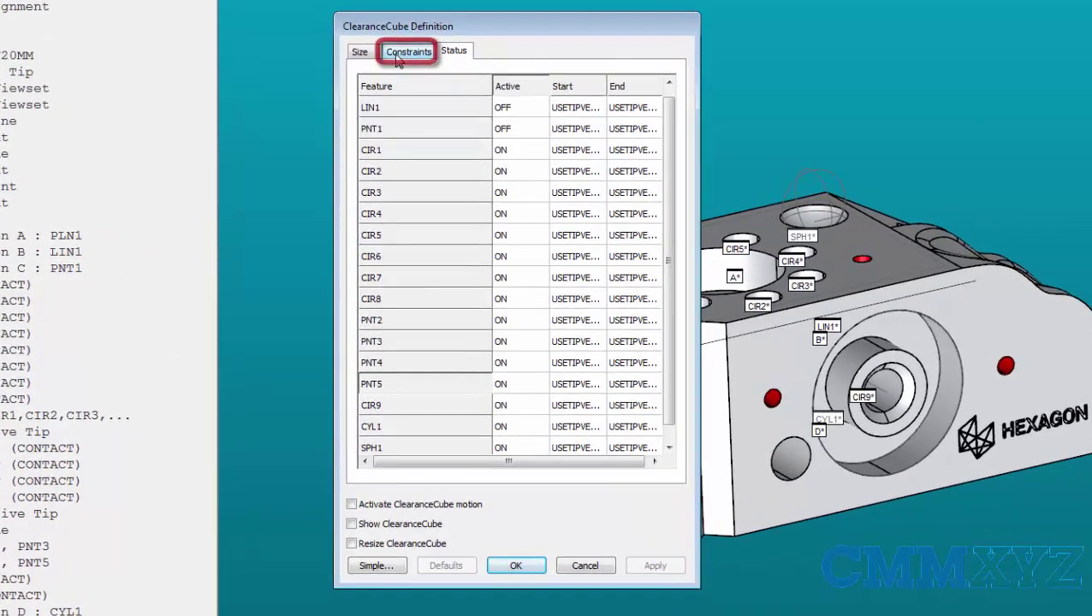
- Show the Constraints tab with the cube's X, Y, Z face and edge settings
{"action": "left_click", "coordinate": [397, 57]}
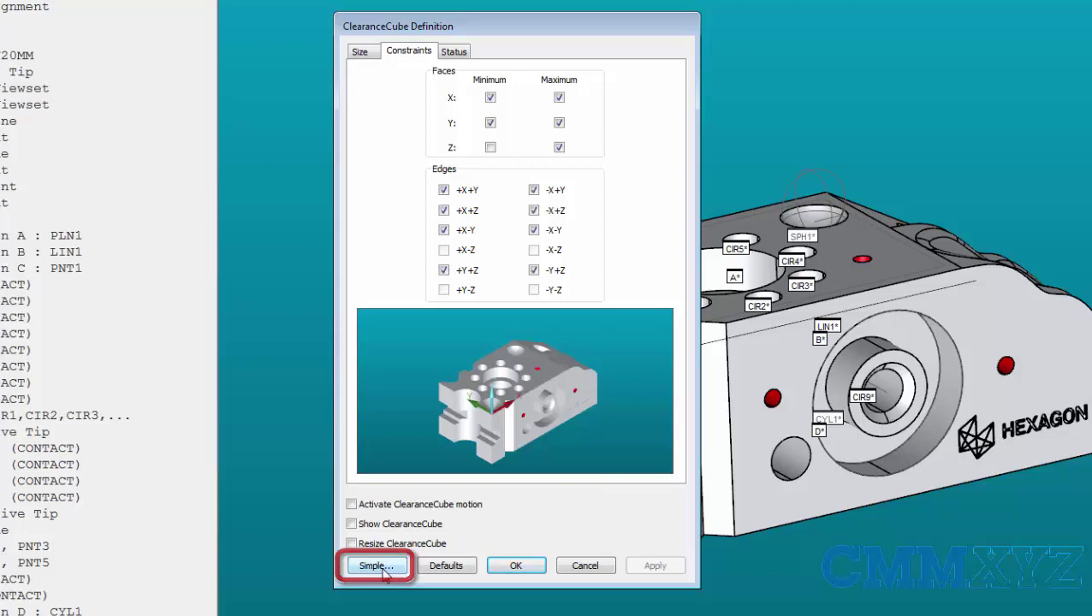
- In the simple view, set Offset to 15.000, check Activate ClearanceCube motion, and click OK
{"action": "left_click", "coordinate": [381, 566]}
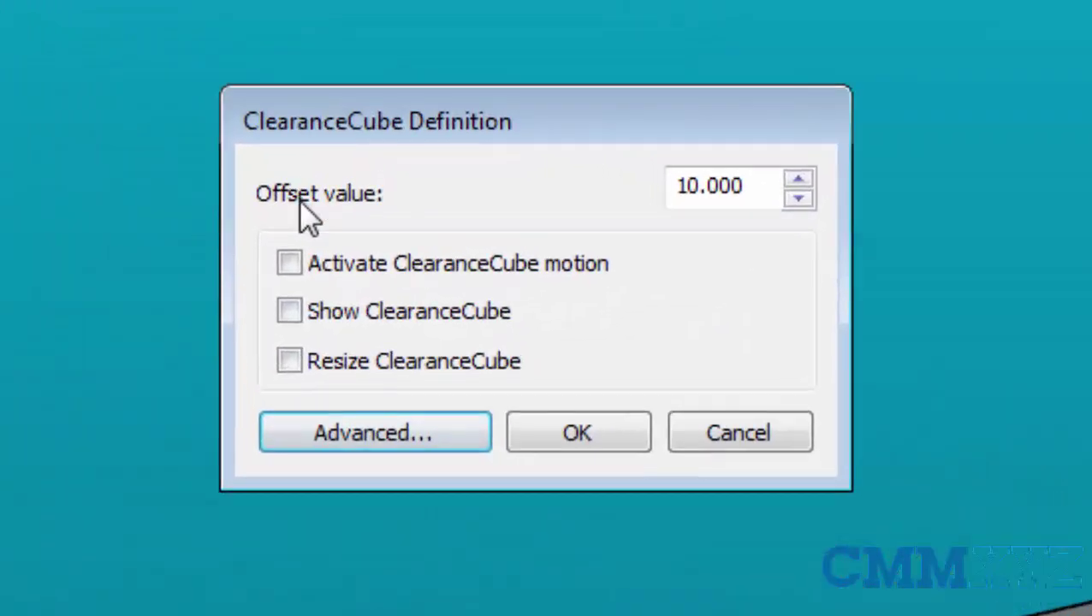
{"action": "left_click", "coordinate": [653, 136]}
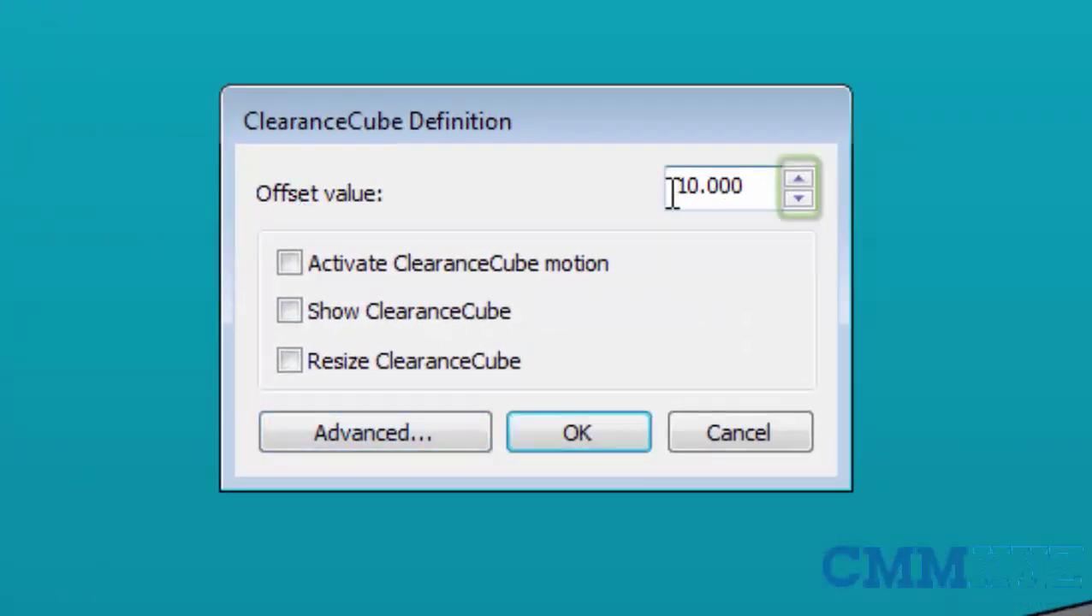
{"action": "left_click", "coordinate": [821, 180]}
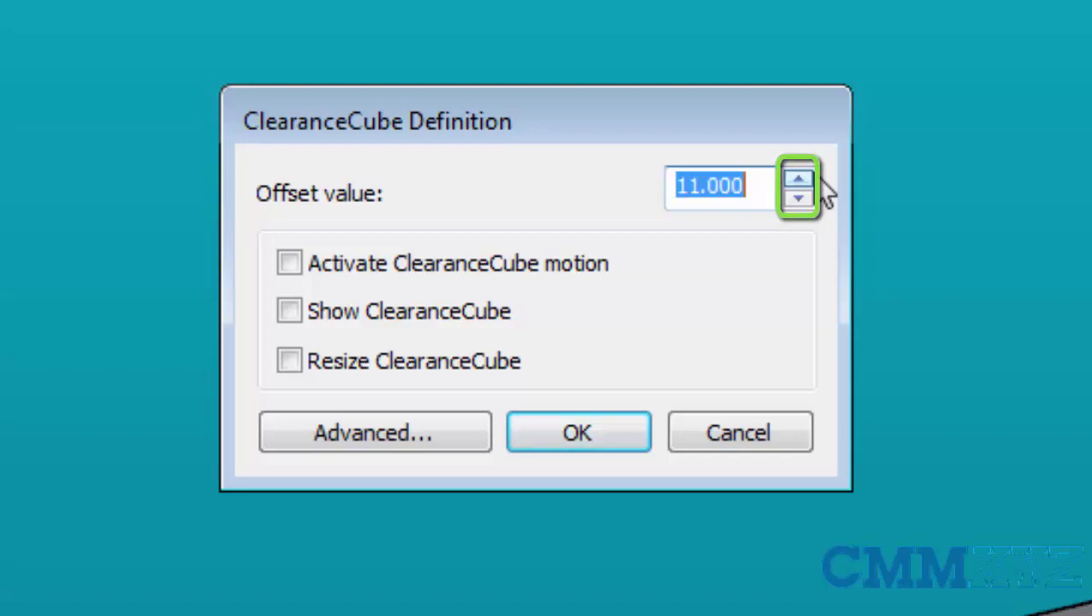
{"action": "left_click", "coordinate": [820, 181]}
{"action": "left_click", "coordinate": [821, 181]}
{"action": "left_click", "coordinate": [820, 180]}
{"action": "left_click", "coordinate": [821, 181]}
{"action": "left_click", "coordinate": [821, 181]}
{"action": "left_click", "coordinate": [801, 200]}
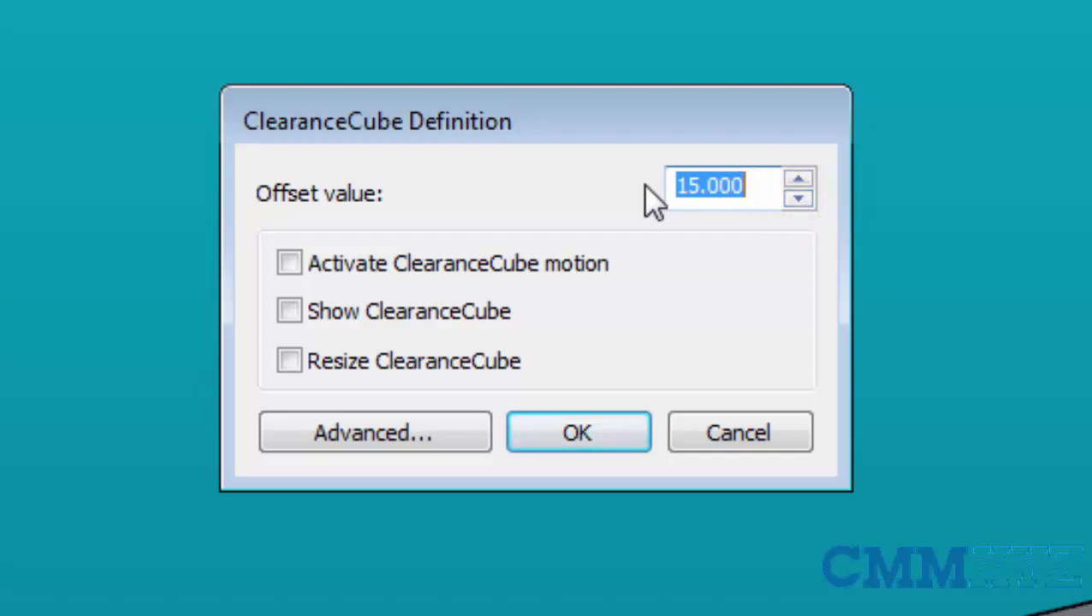
{"action": "left_click", "coordinate": [290, 265]}
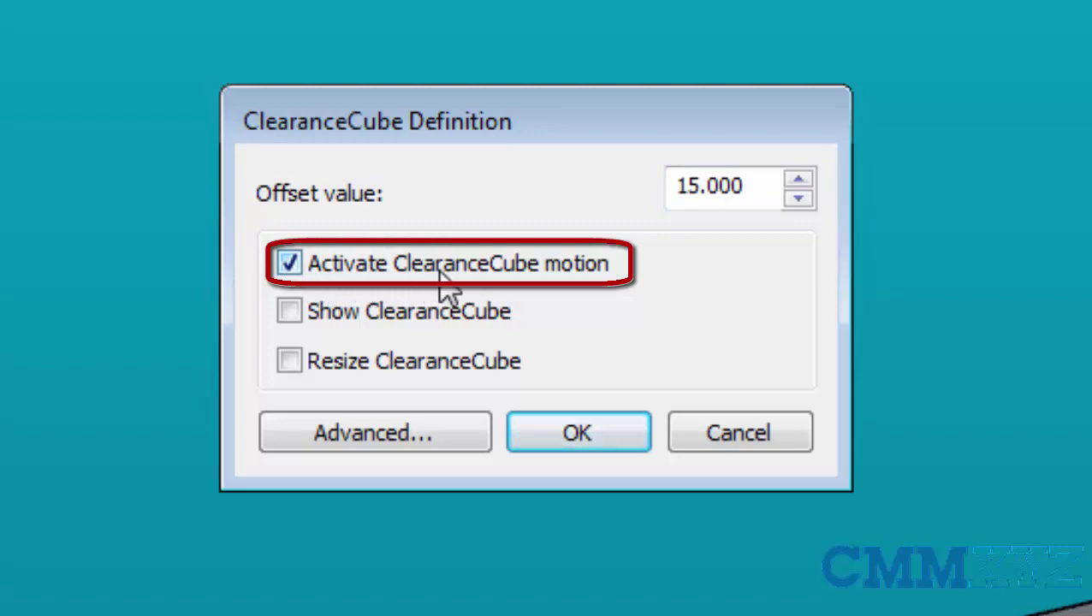
{"action": "left_click", "coordinate": [588, 426]}
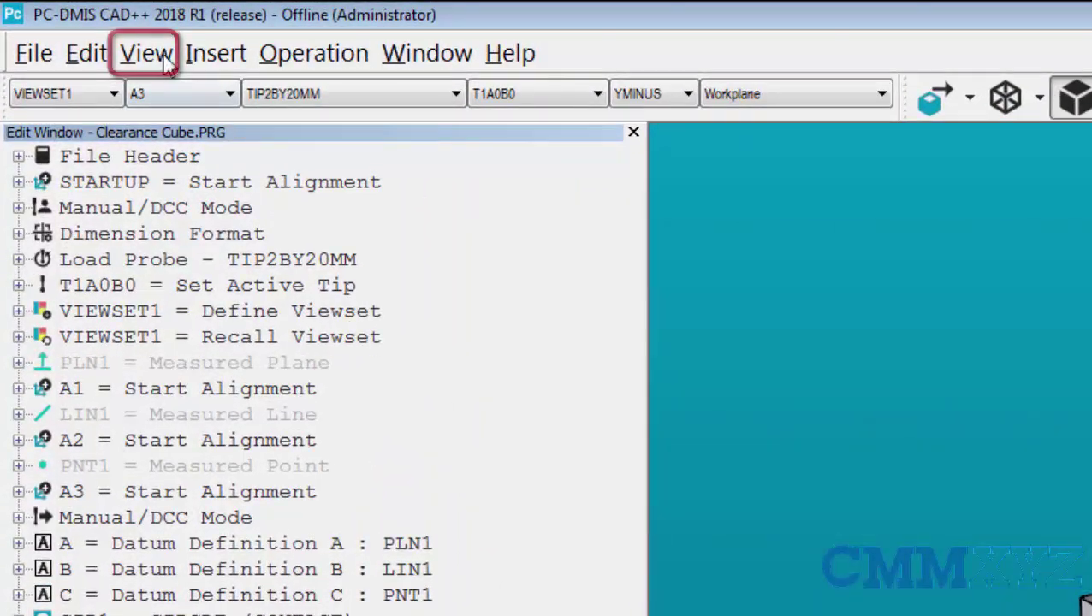
- Turn on View > Path Lines to draw the probe move paths on the part
{"action": "left_click", "coordinate": [166, 61]}
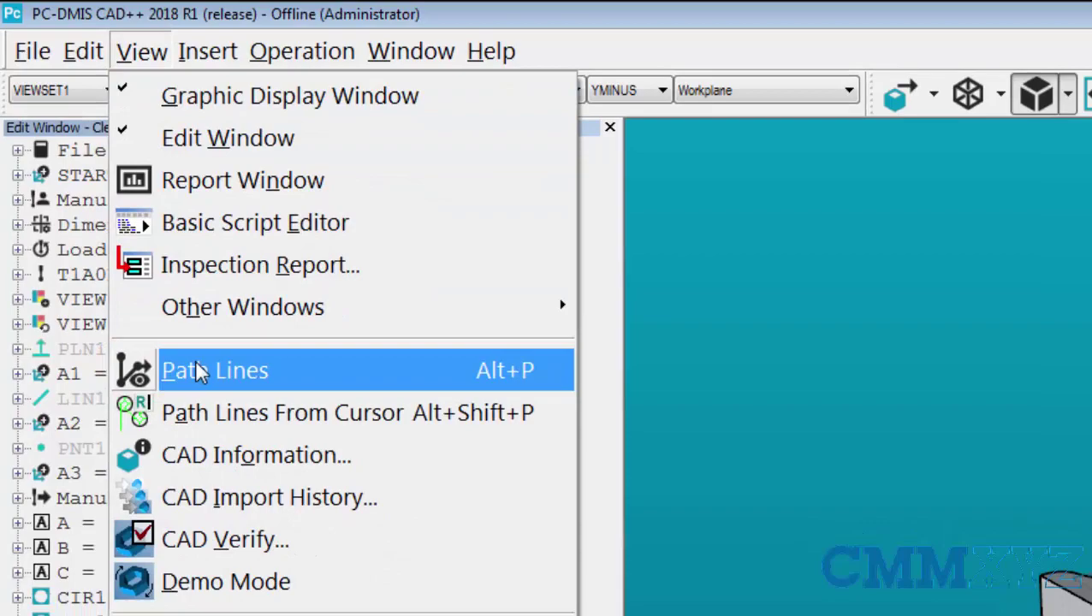
{"action": "left_click", "coordinate": [205, 387]}
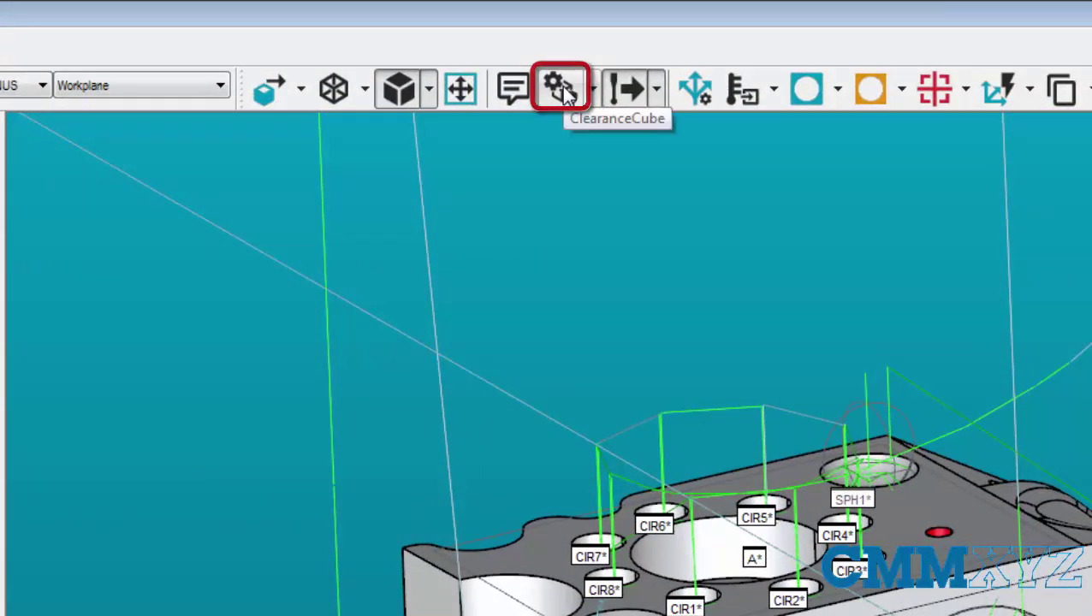
- Reopen ClearanceCube, switch to Advanced settings, and show the Status tab
{"action": "left_click", "coordinate": [562, 91]}
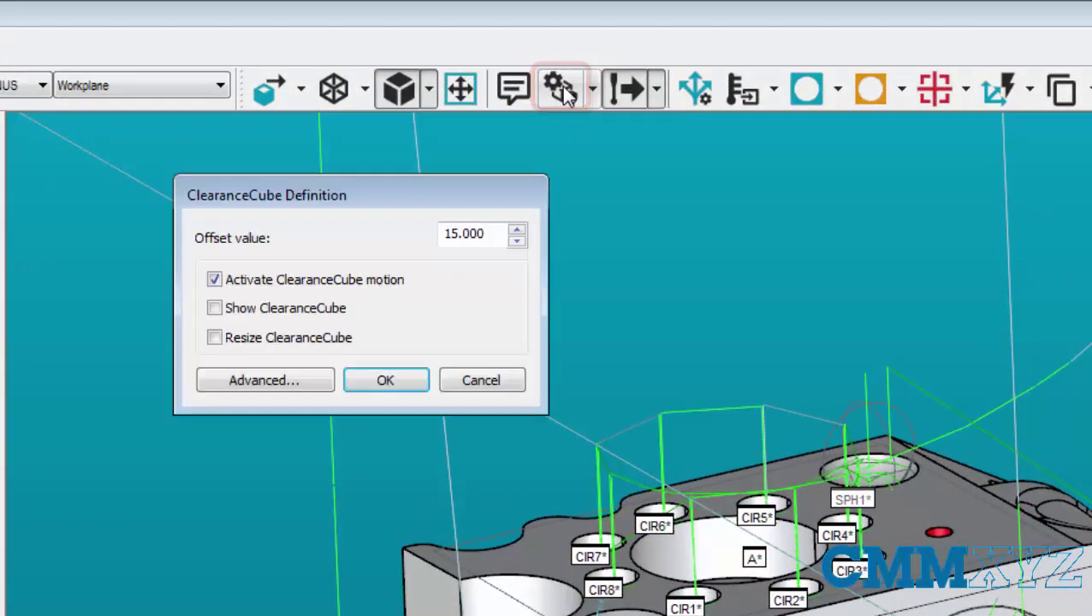
{"action": "left_click", "coordinate": [287, 385]}
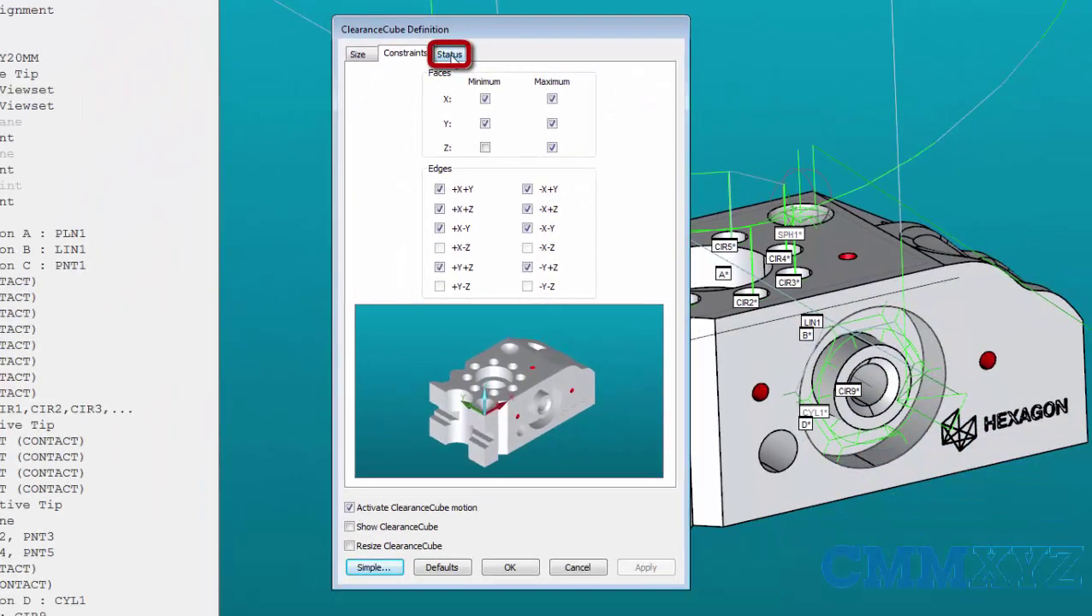
{"action": "left_click", "coordinate": [450, 55]}
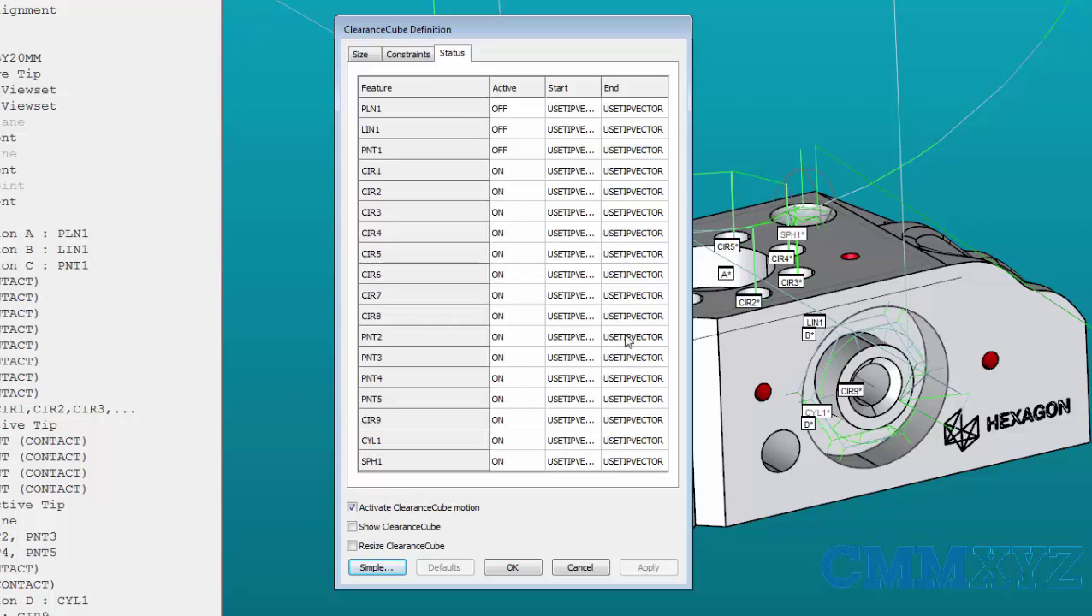
- Set PNT2's ending face to Off in the Status table
{"action": "right_click", "coordinate": [625, 337]}
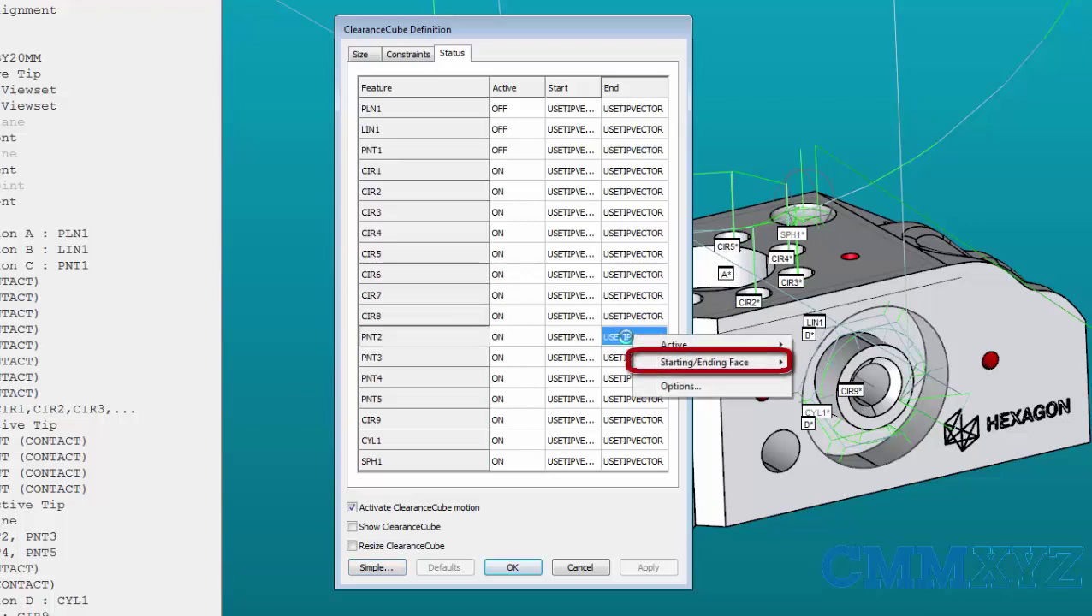
{"action": "mouse_move", "coordinate": [656, 365]}
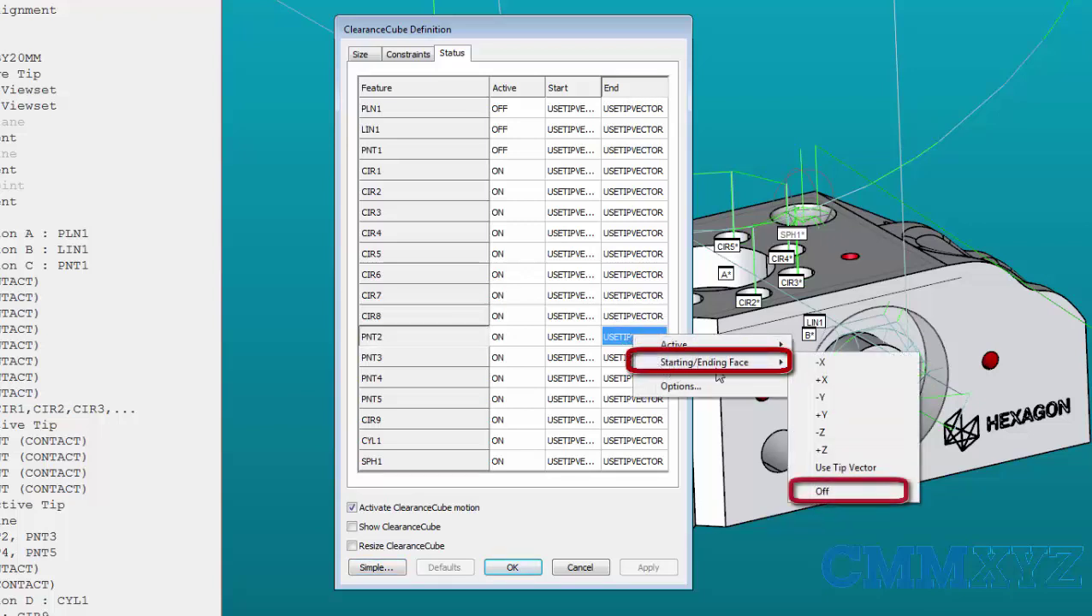
{"action": "left_click", "coordinate": [840, 499]}
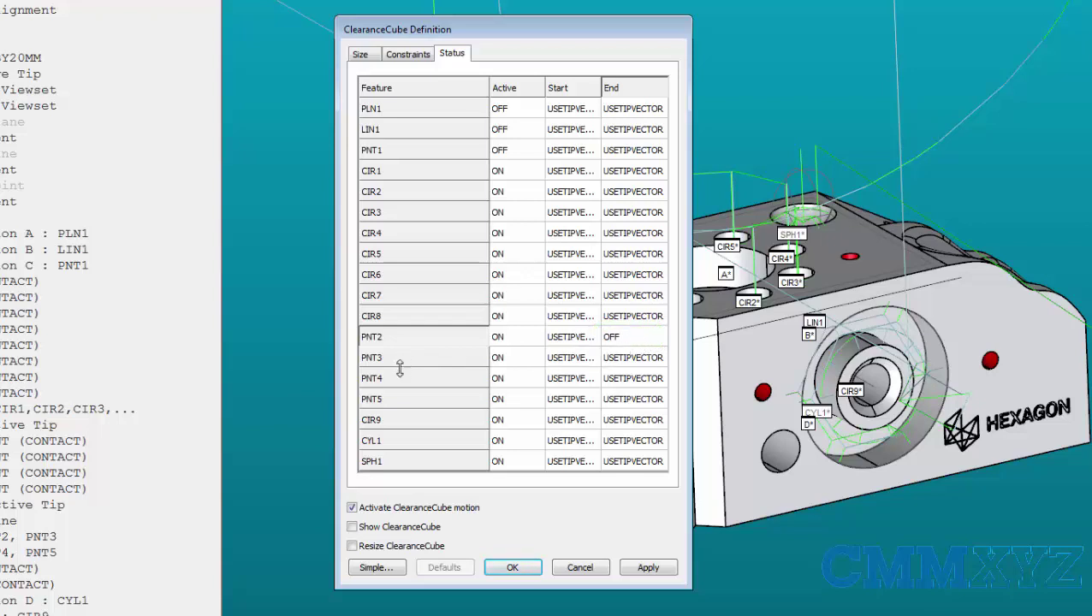
- Set both starting and ending faces of PNT3 and PNT4 to Off
{"action": "left_click_drag", "start_coordinate": [561, 358], "coordinate": [617, 376]}
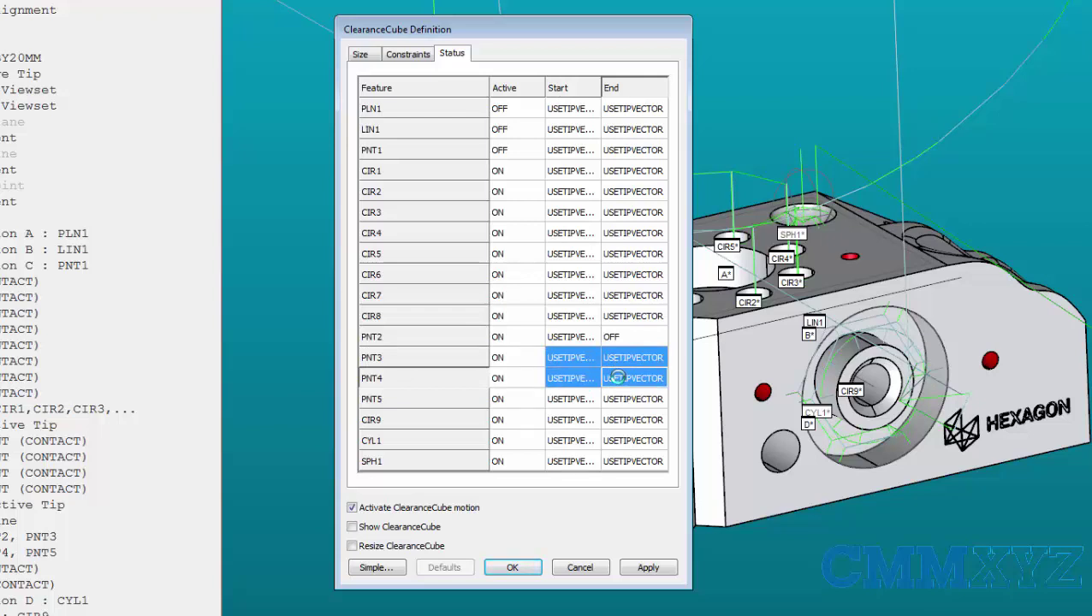
{"action": "right_click", "coordinate": [616, 377]}
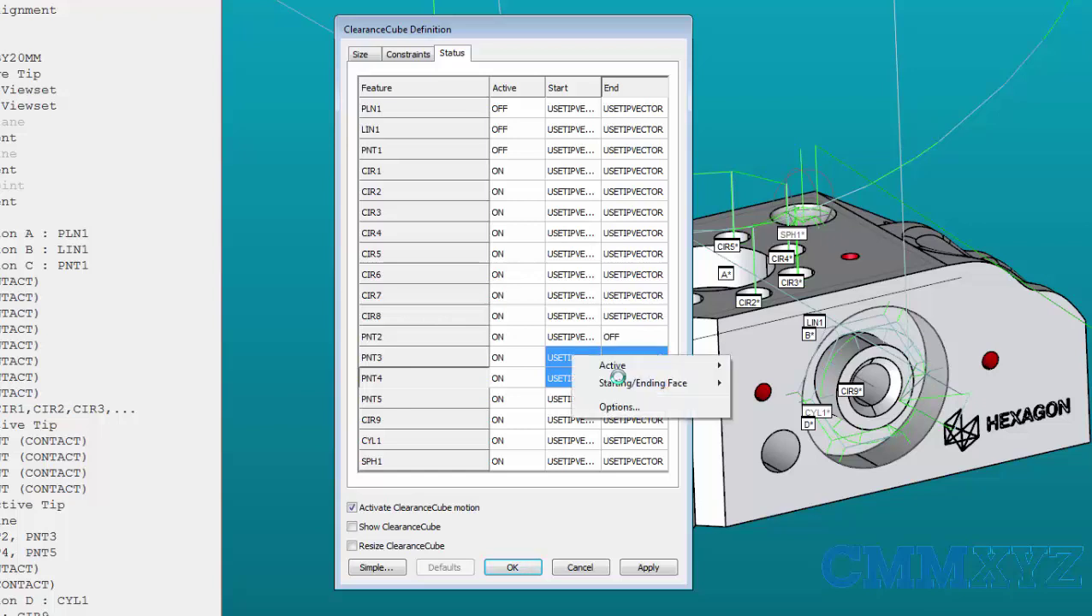
{"action": "mouse_move", "coordinate": [629, 390]}
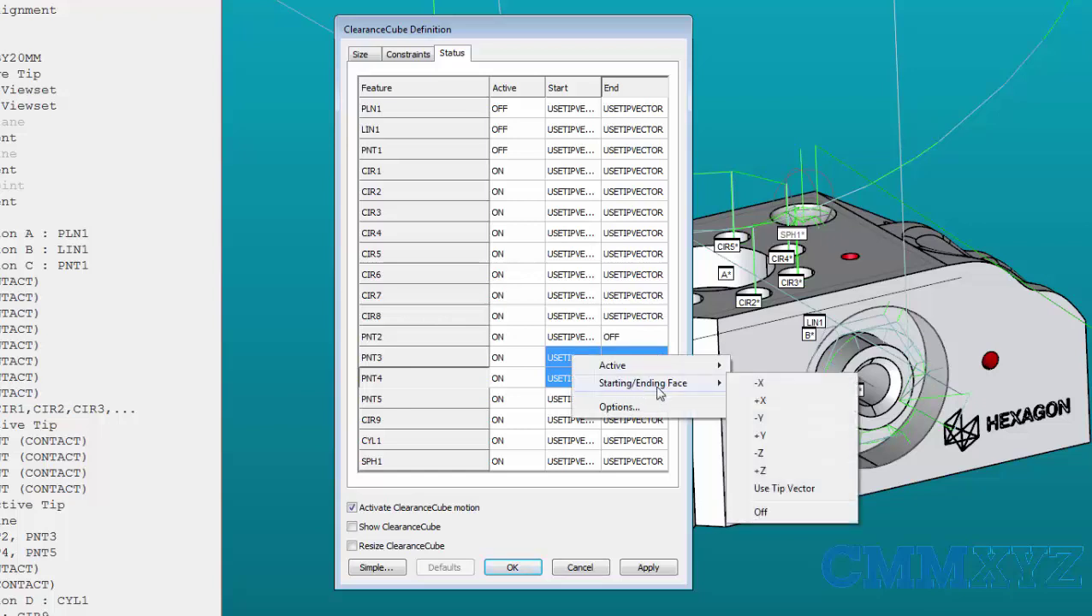
{"action": "left_click", "coordinate": [763, 512]}
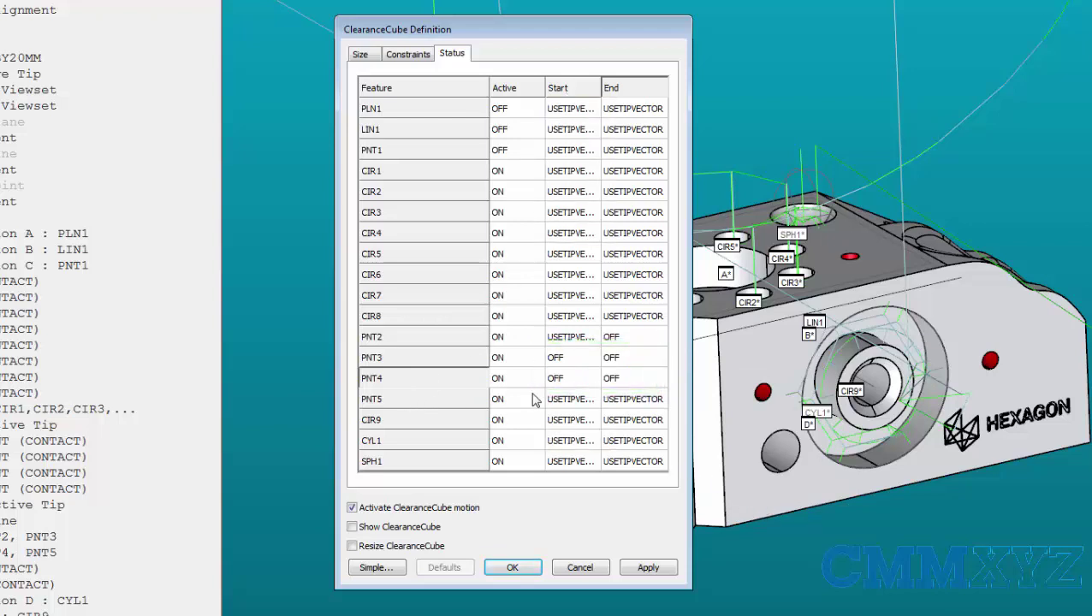
- Set PNT5's starting face to Off
{"action": "left_click", "coordinate": [565, 402]}
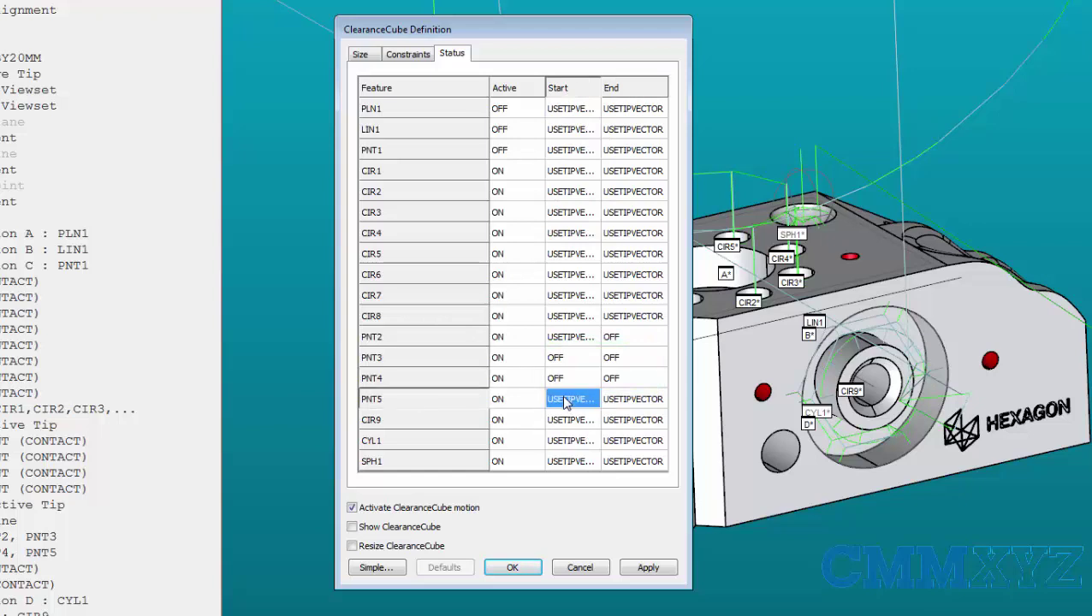
{"action": "right_click", "coordinate": [570, 406]}
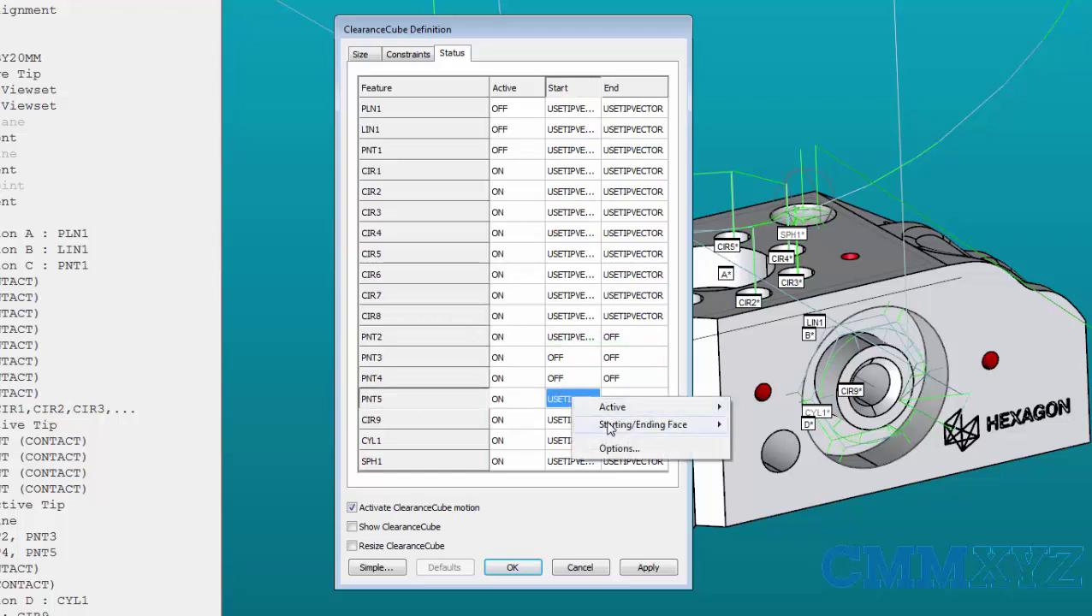
{"action": "mouse_move", "coordinate": [609, 426]}
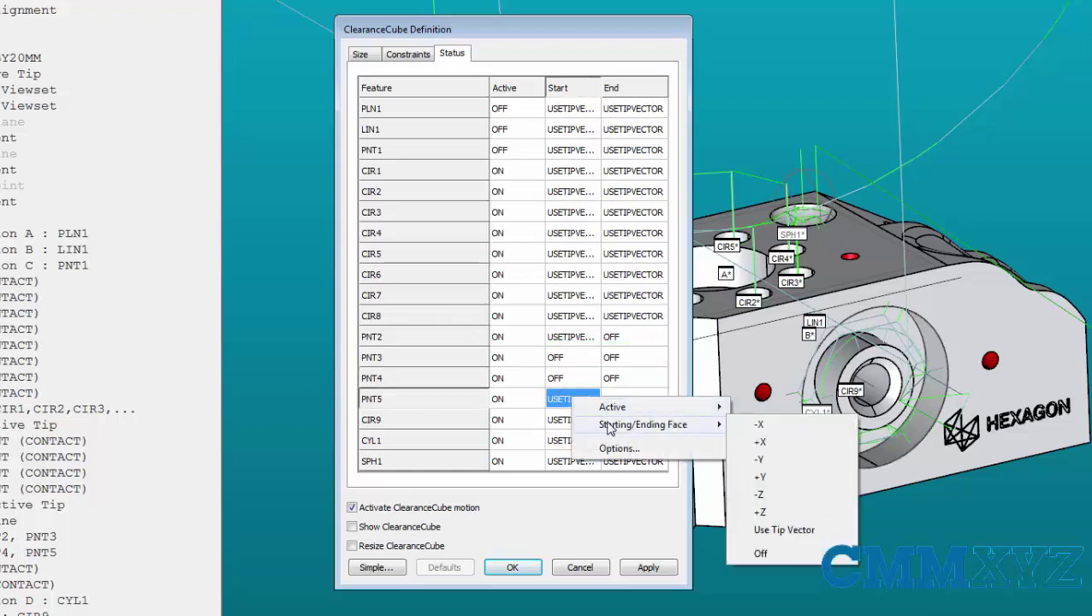
{"action": "left_click", "coordinate": [773, 555]}
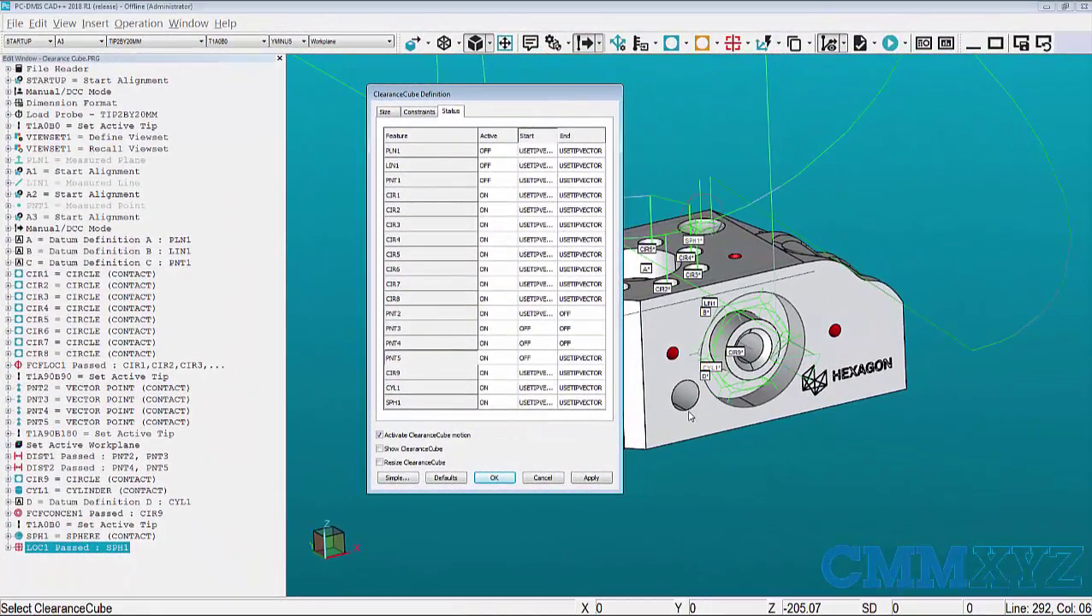
- Apply and close the ClearanceCube settings, then switch off the old path lines display
{"action": "left_click", "coordinate": [597, 480]}
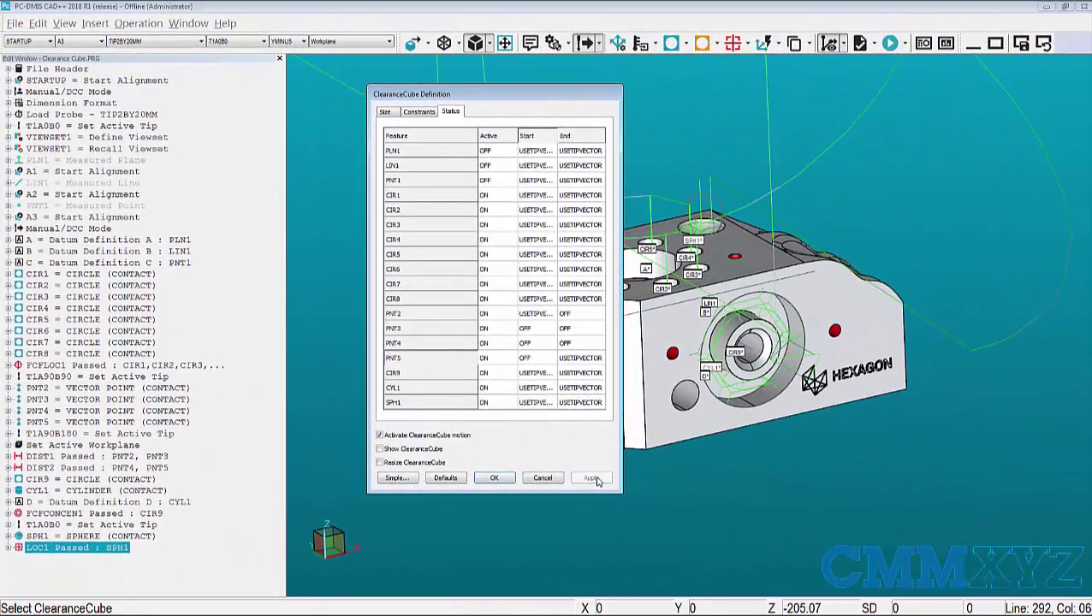
{"action": "left_click", "coordinate": [493, 479]}
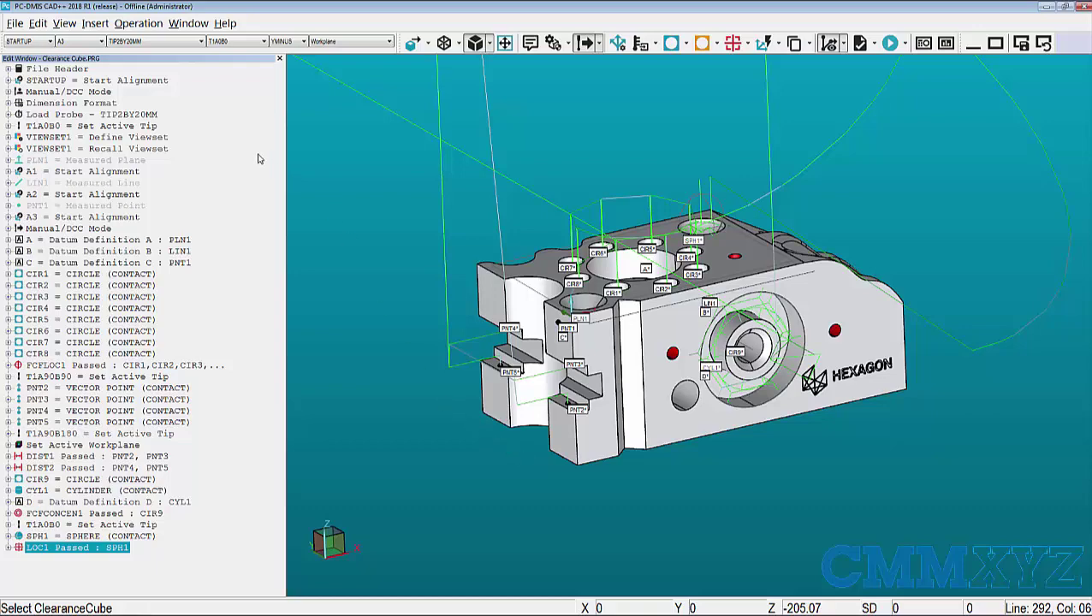
{"action": "left_click", "coordinate": [65, 24]}
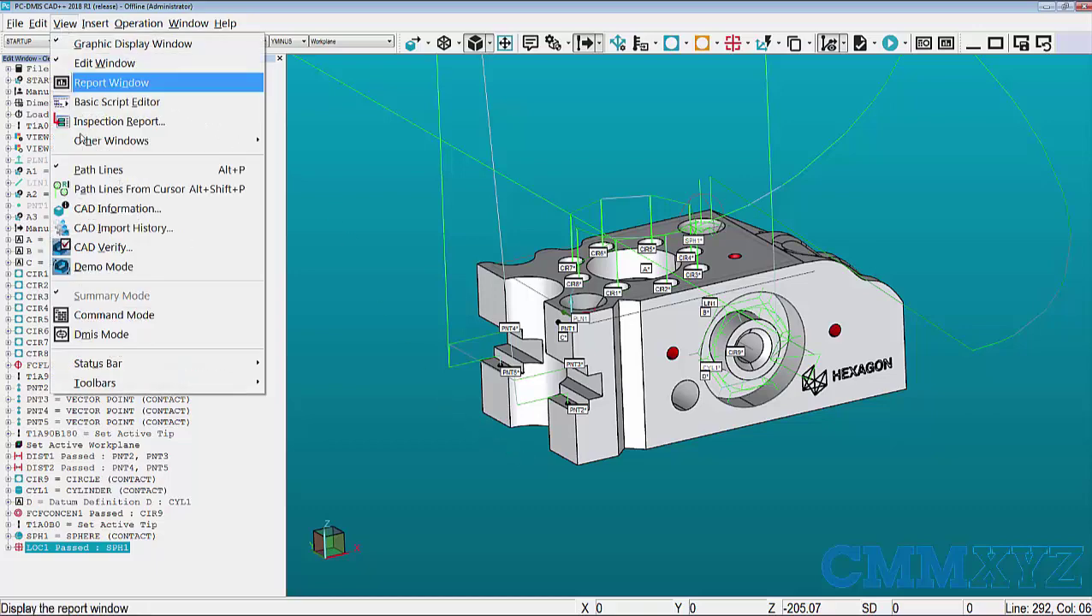
{"action": "left_click", "coordinate": [87, 170]}
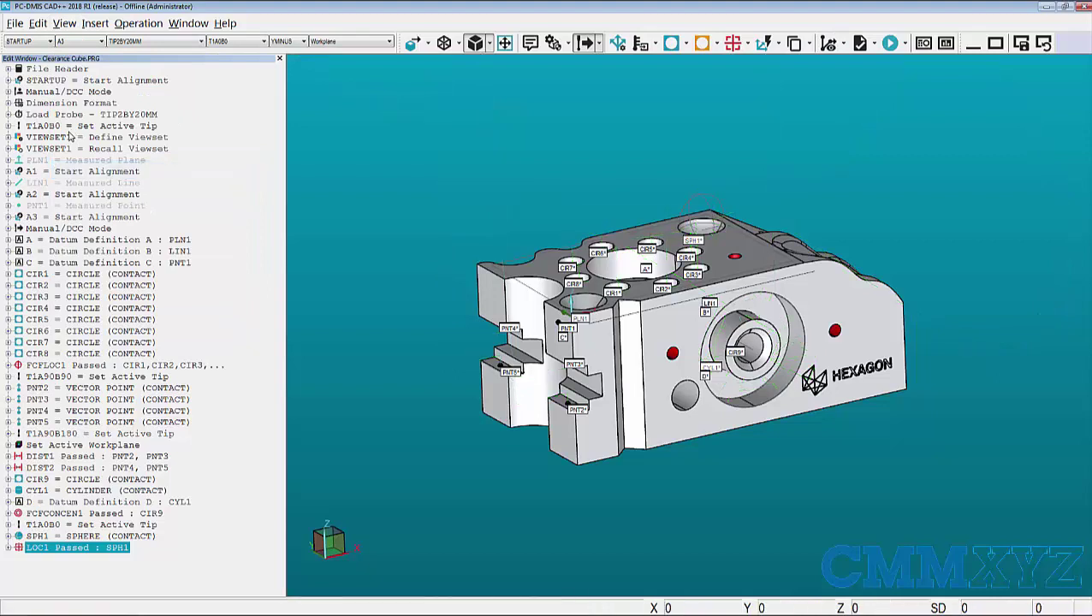
{"action": "left_click", "coordinate": [66, 25]}
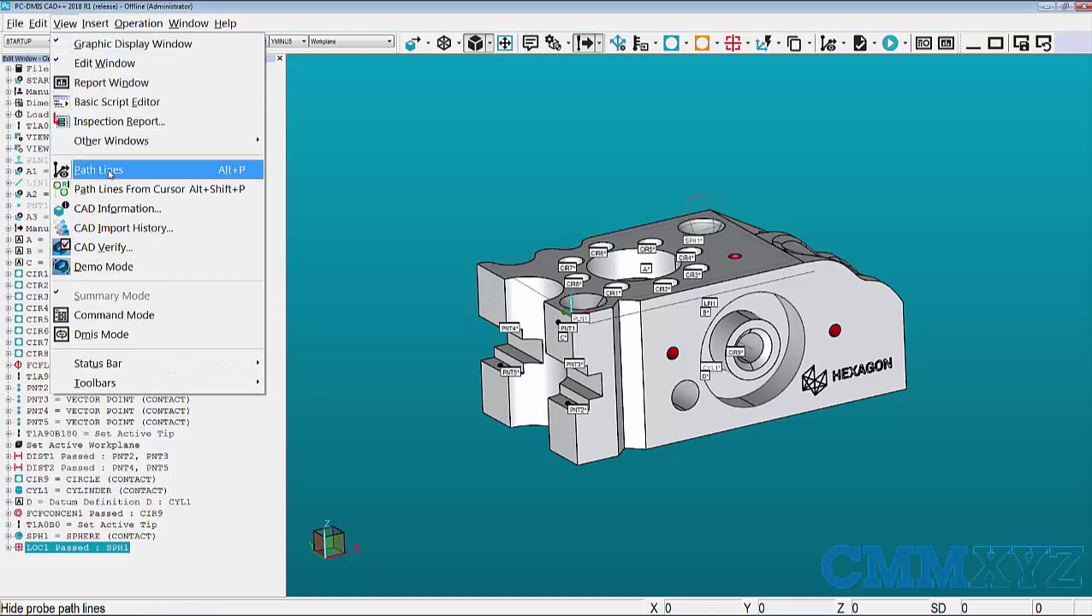
- Regenerate the probe path lines to show direct point-to-point moves between PNT2 and PNT5
{"action": "left_click", "coordinate": [108, 175]}
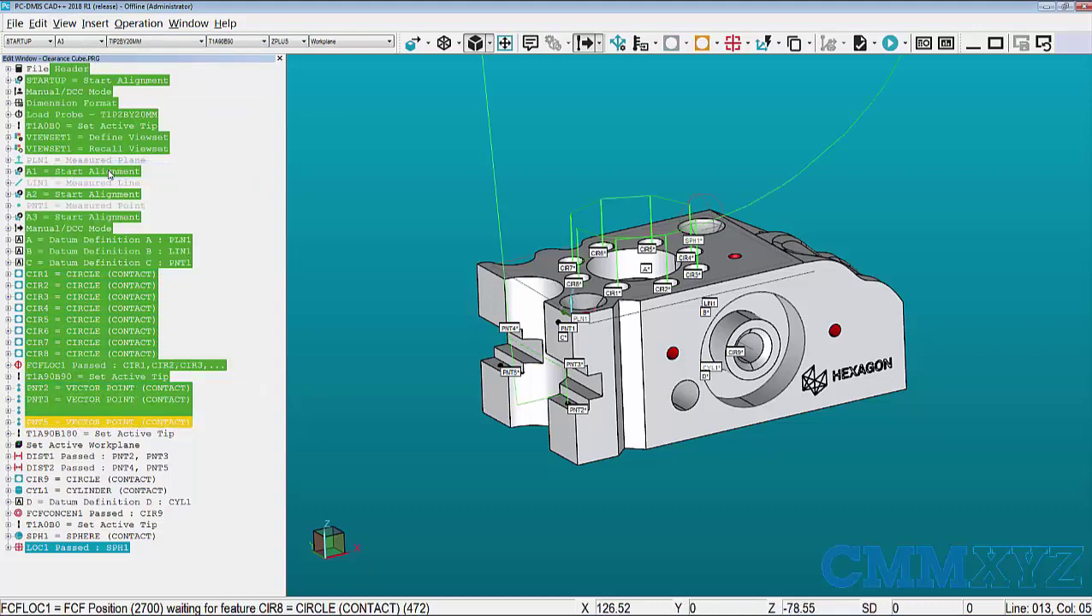